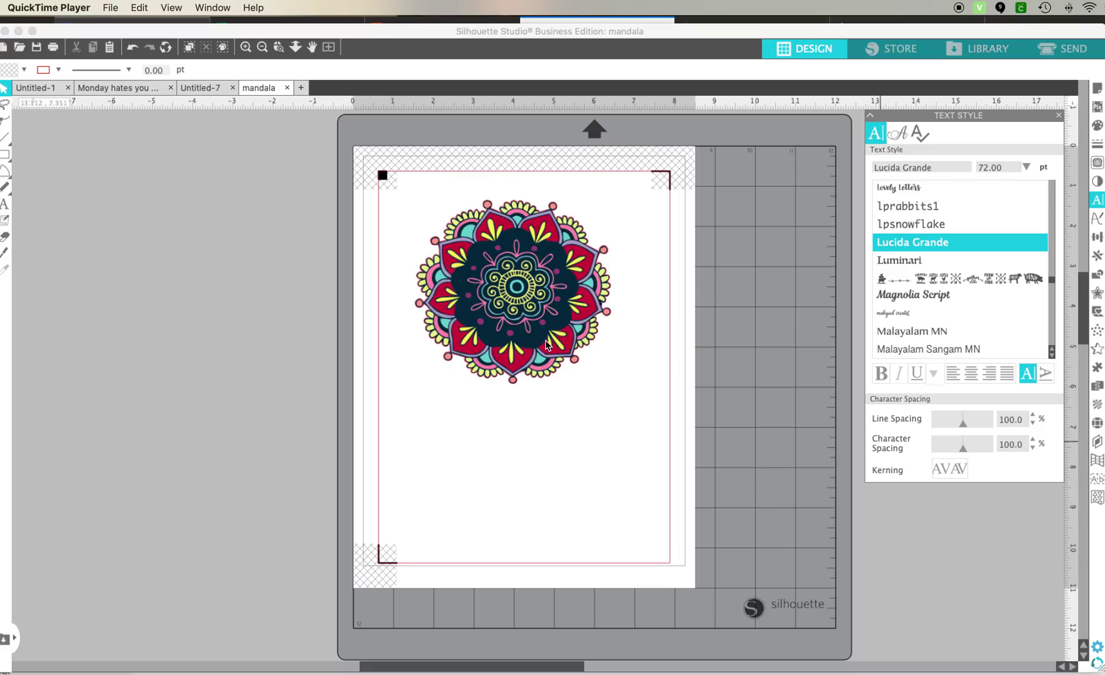
Step: Activate the Sawgrass reseller's custom edition by entering its catalog code under Options > Edition
{"action": "scroll", "coordinate": [545, 344], "scroll_direction": "right", "scroll_amount": 3}
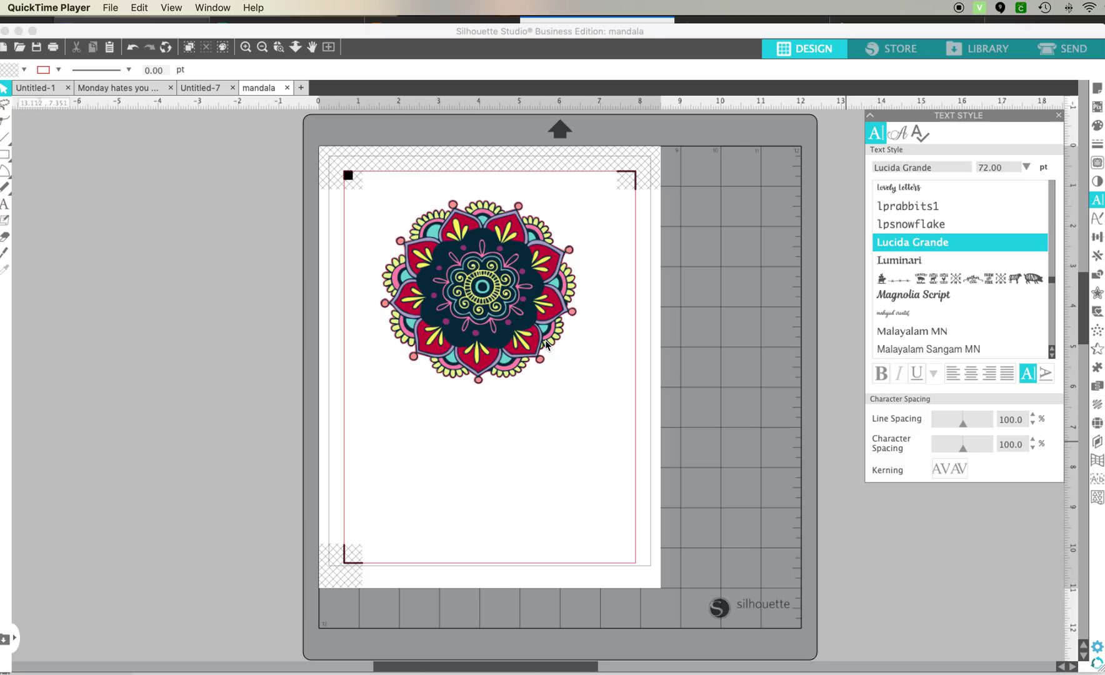
{"action": "left_click", "coordinate": [980, 9]}
{"action": "mouse_move", "coordinate": [949, 129]}
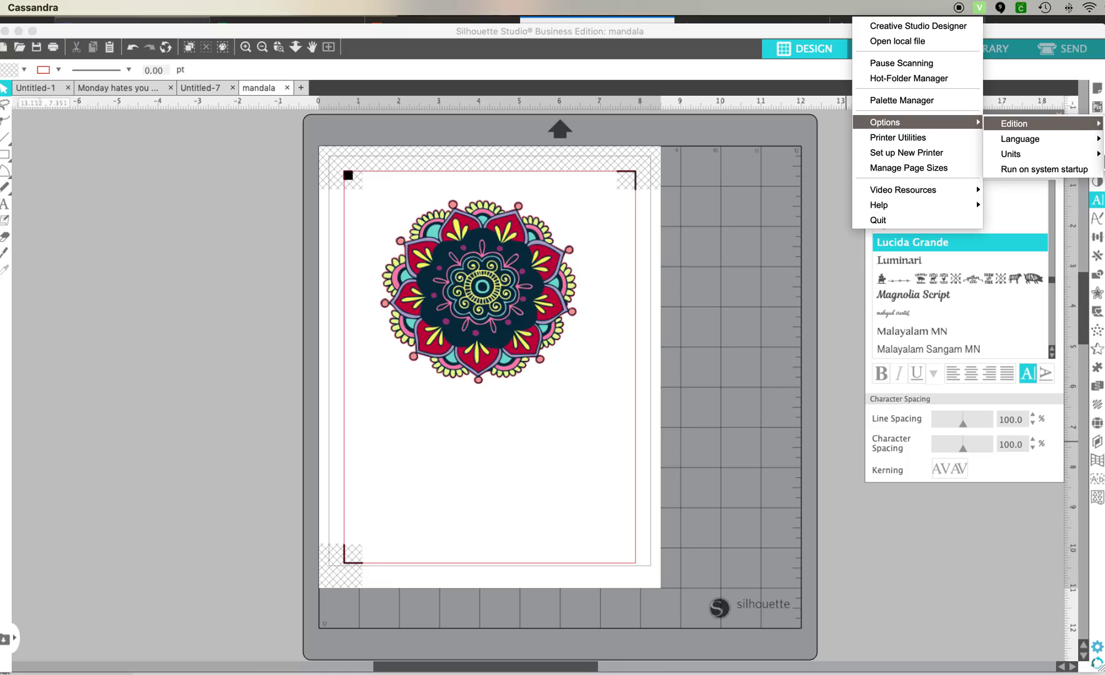
{"action": "left_click", "coordinate": [1103, 161]}
{"action": "left_click_drag", "start_coordinate": [718, 281], "coordinate": [657, 191]}
{"action": "left_click", "coordinate": [606, 335]}
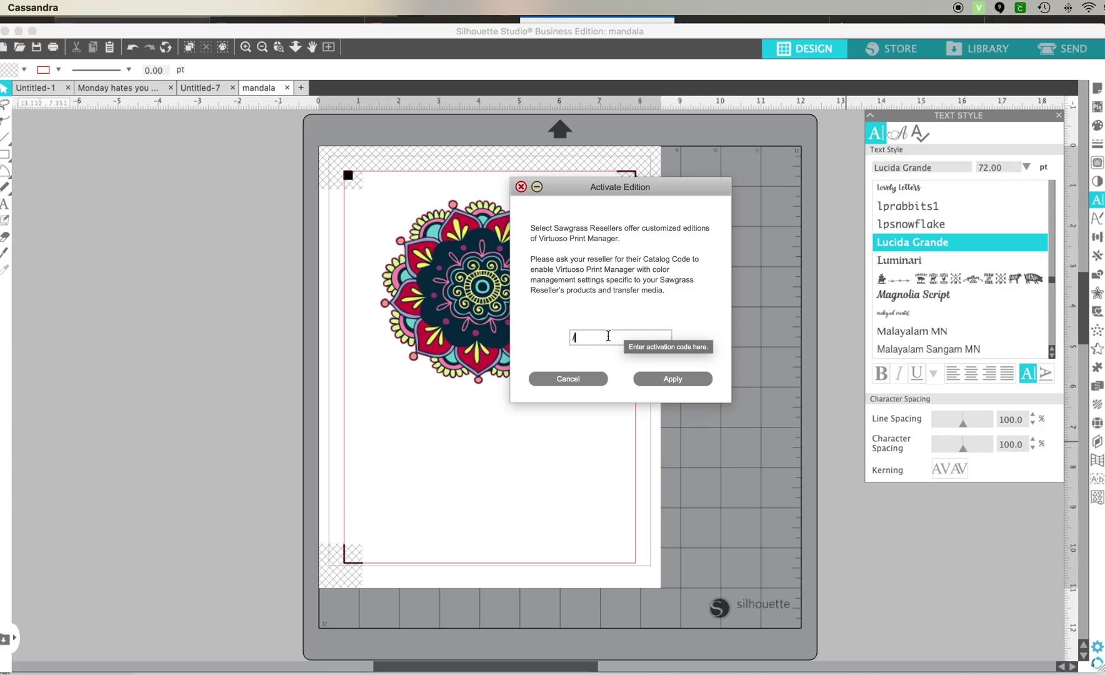
{"action": "type", "text": "Sier"}
{"action": "key", "text": "BackSpace"}
{"action": "key", "text": "BackSpace"}
{"action": "type", "text": "ser"}
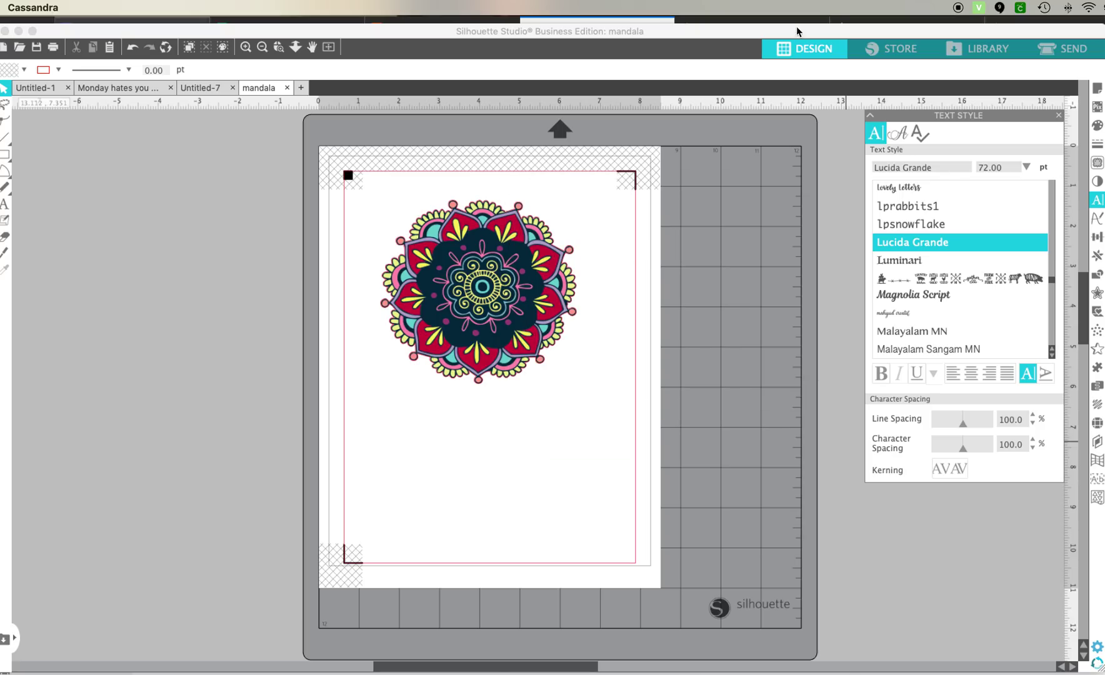
{"action": "left_click", "coordinate": [519, 186]}
{"action": "left_click", "coordinate": [978, 7]}
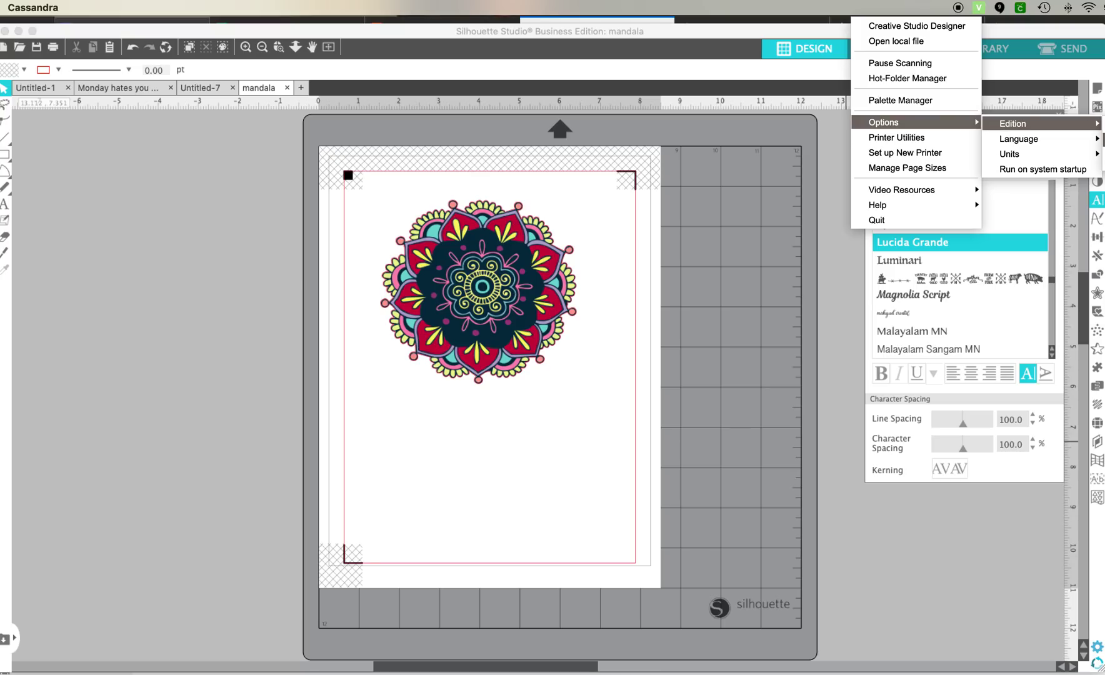
{"action": "left_click", "coordinate": [808, 128]}
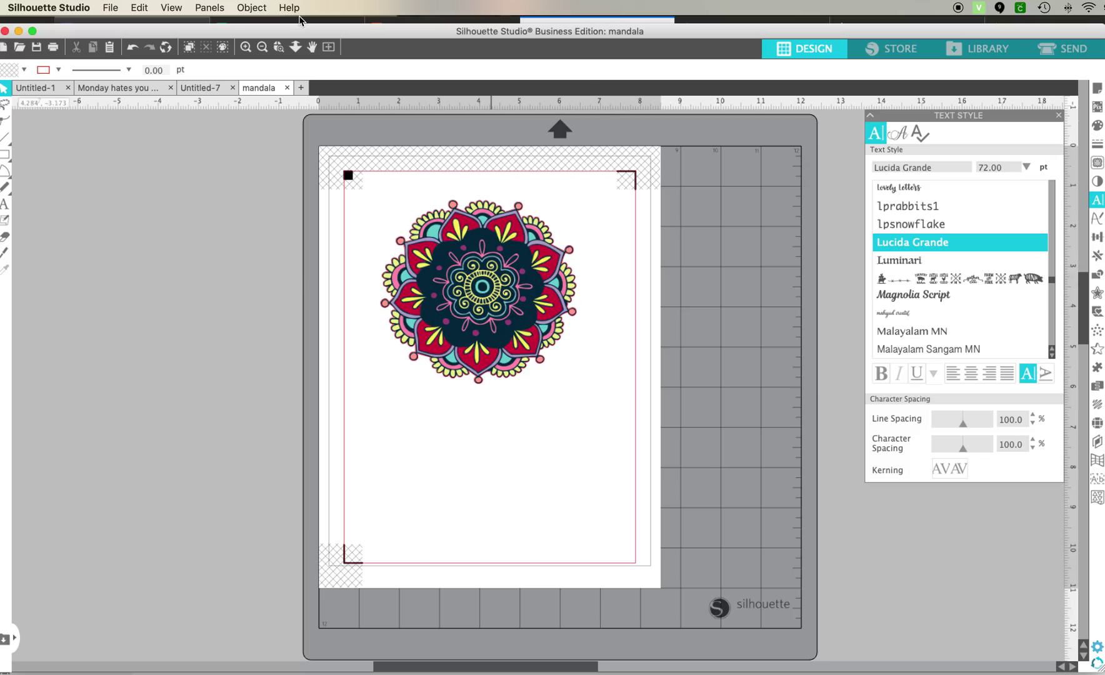
Step: Print the mandala page with registration marks to PDF using Open in Preview
{"action": "left_click", "coordinate": [110, 9]}
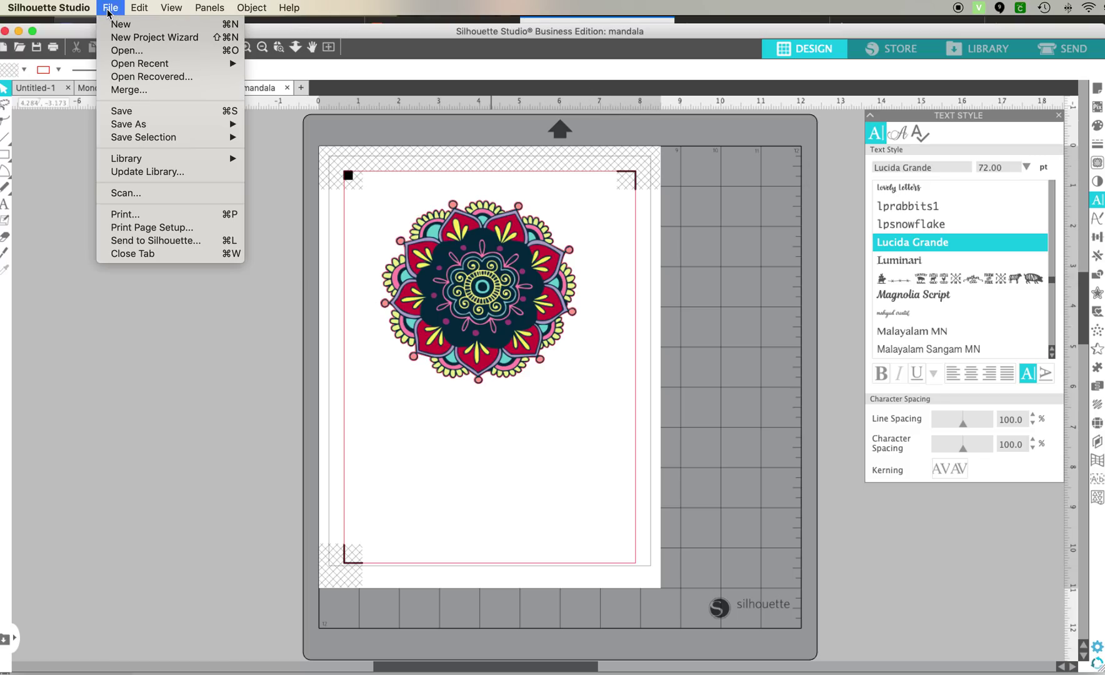
{"action": "left_click", "coordinate": [119, 227]}
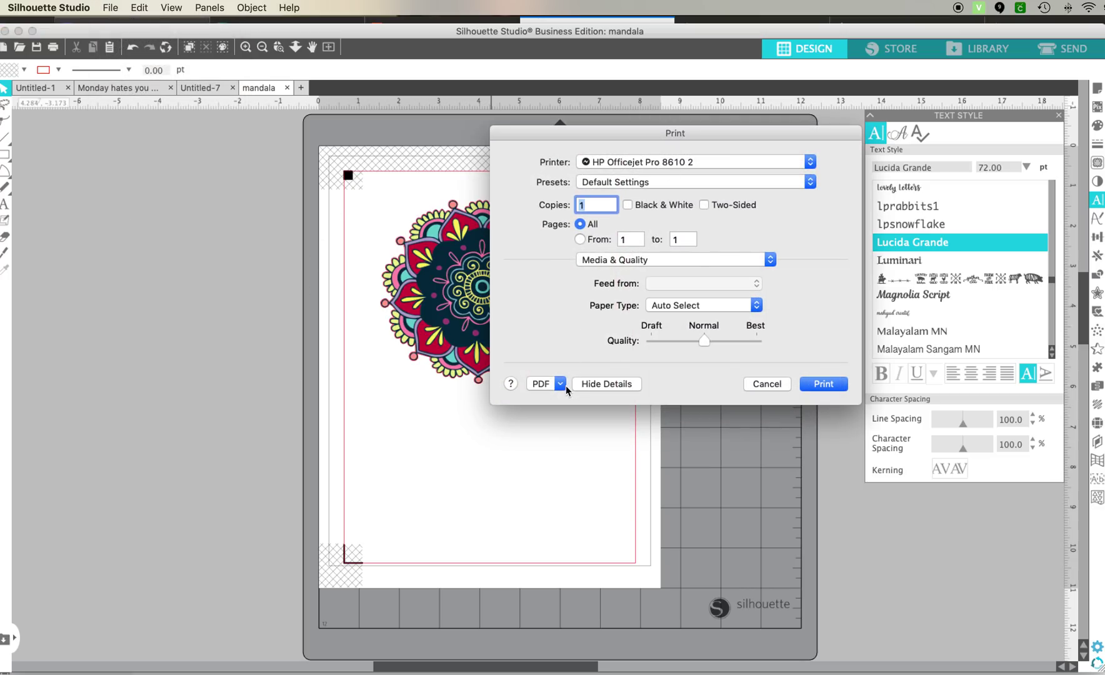
{"action": "left_click", "coordinate": [561, 386]}
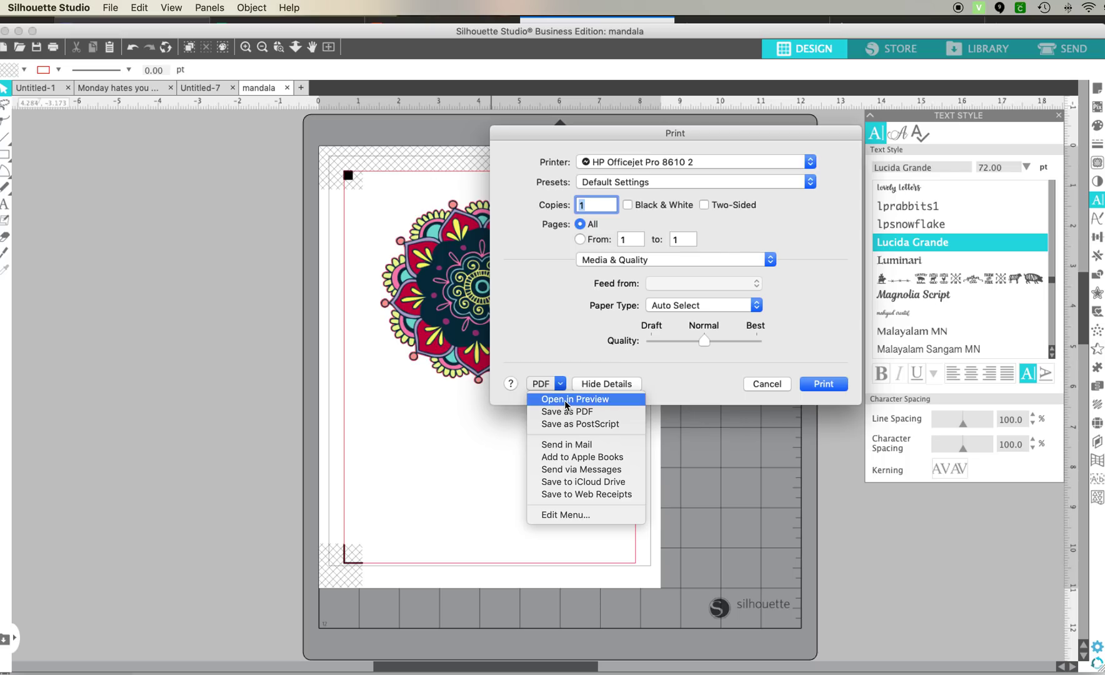
{"action": "left_click", "coordinate": [565, 399]}
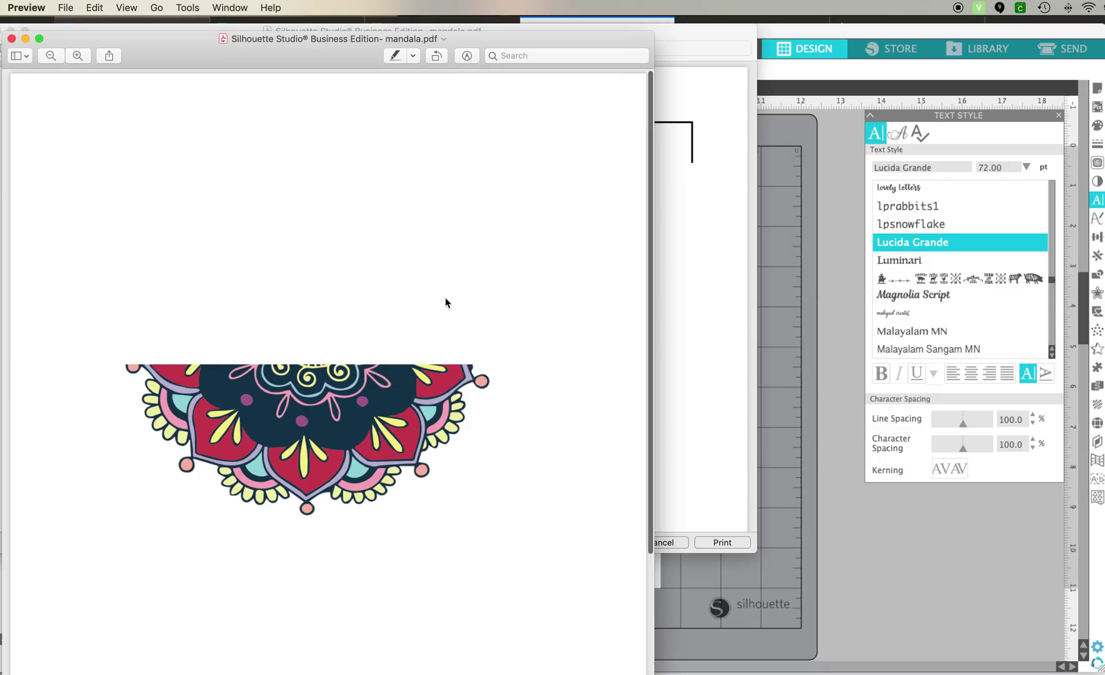
Step: Export the page to the Desktop as a Best-quality JPEG named 'mandala with reg marks'
{"action": "scroll", "coordinate": [445, 305], "scroll_direction": "down", "scroll_amount": 5}
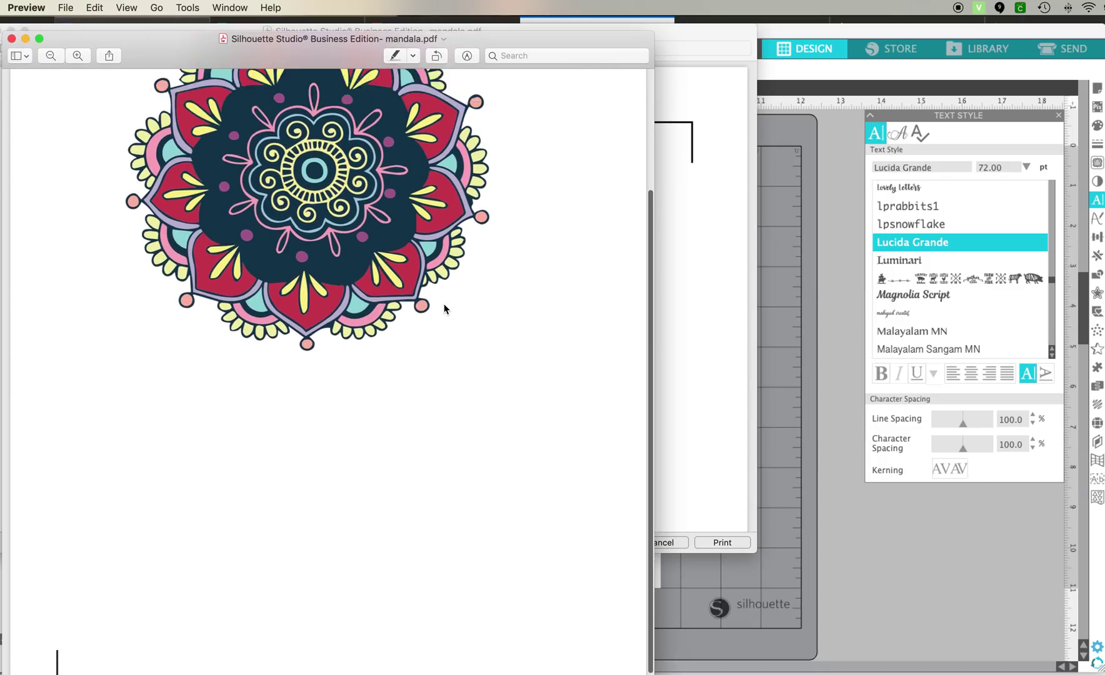
{"action": "scroll", "coordinate": [444, 306], "scroll_direction": "up", "scroll_amount": 5}
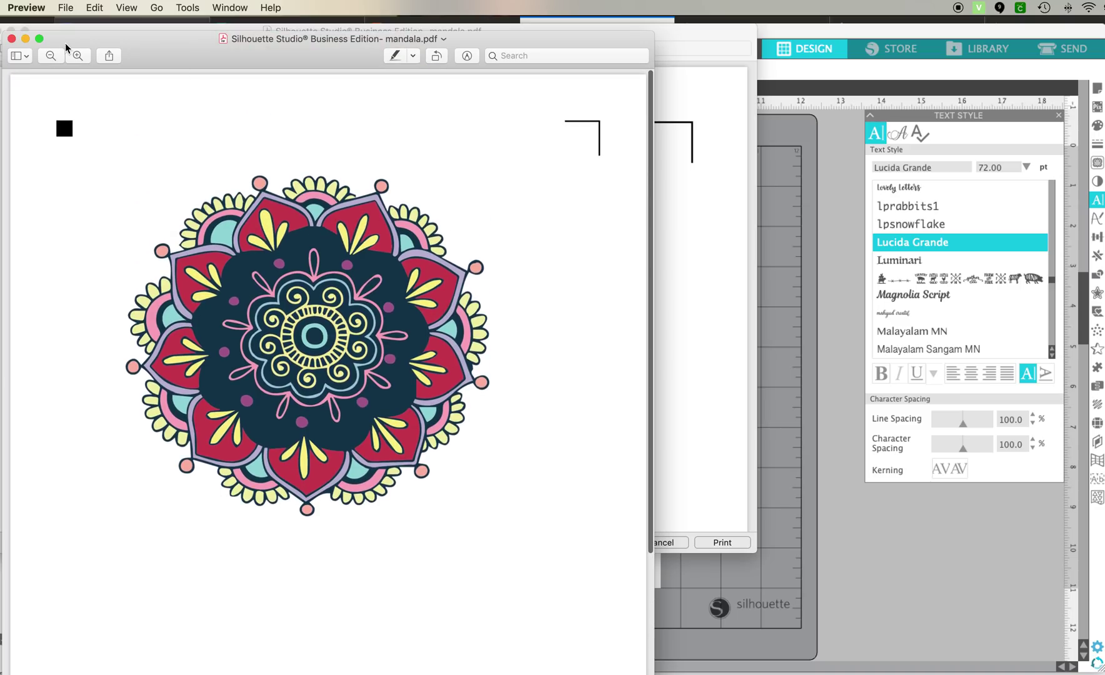
{"action": "left_click", "coordinate": [65, 8]}
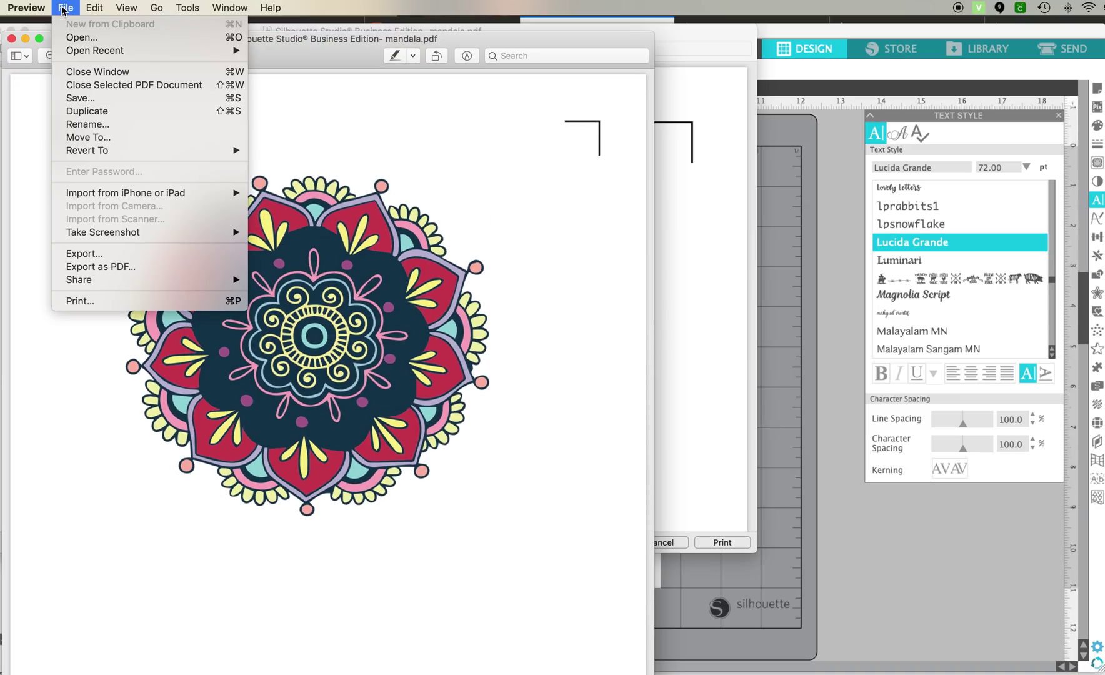
{"action": "left_click", "coordinate": [86, 255]}
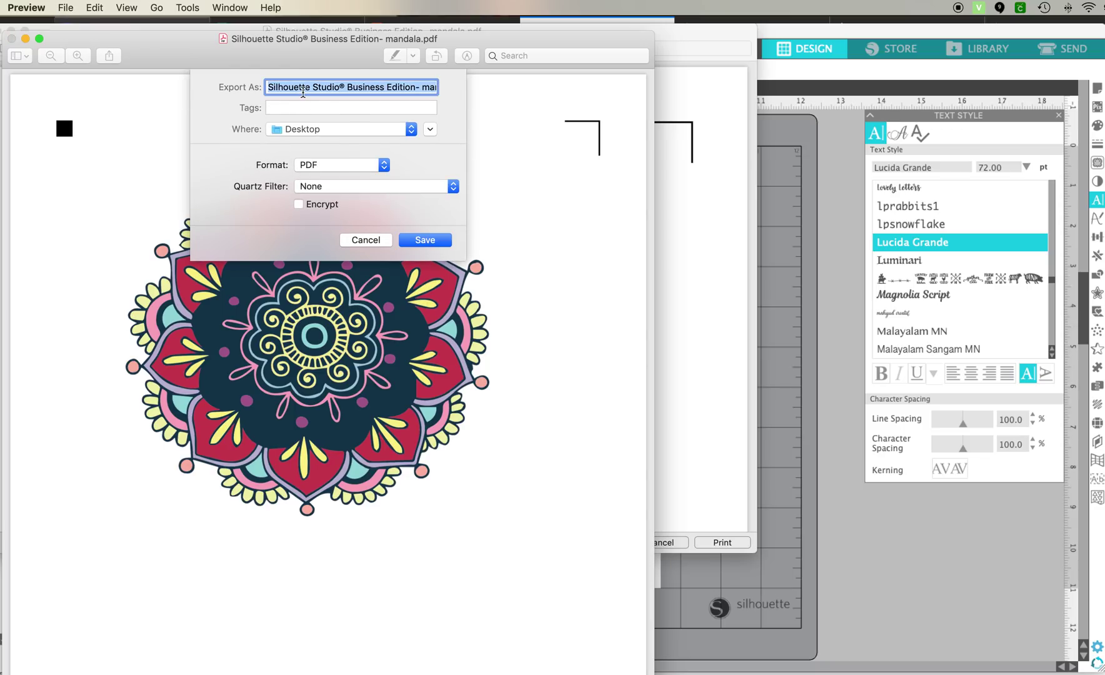
{"action": "type", "text": "mandala "}
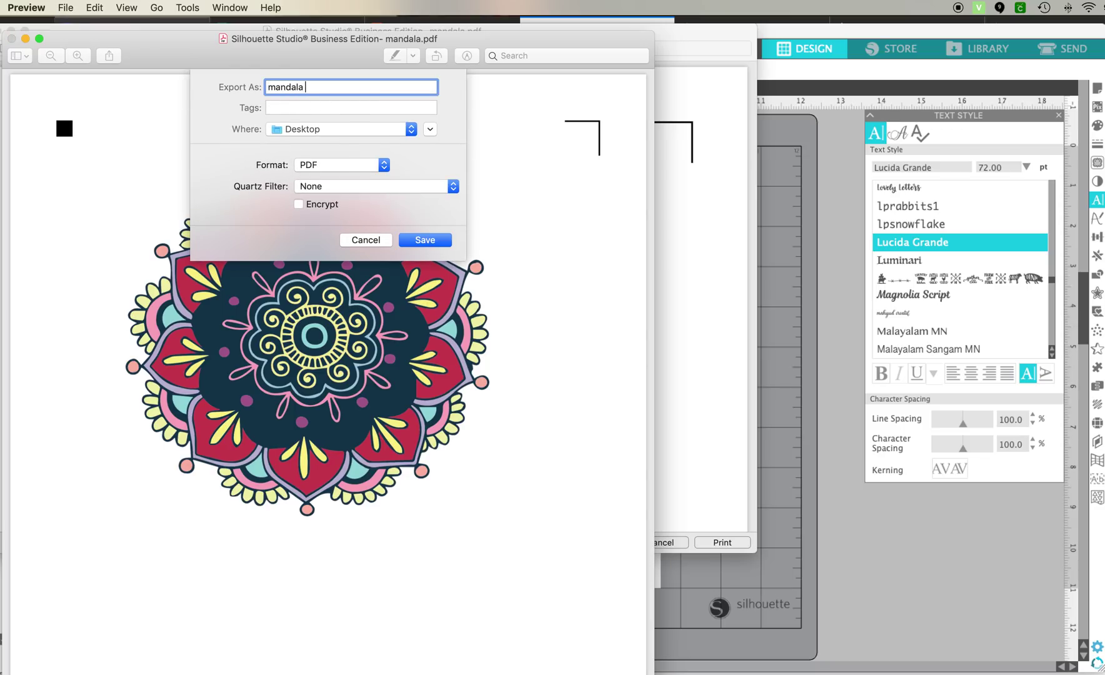
{"action": "type", "text": "with reg marks"}
{"action": "left_click", "coordinate": [328, 164]}
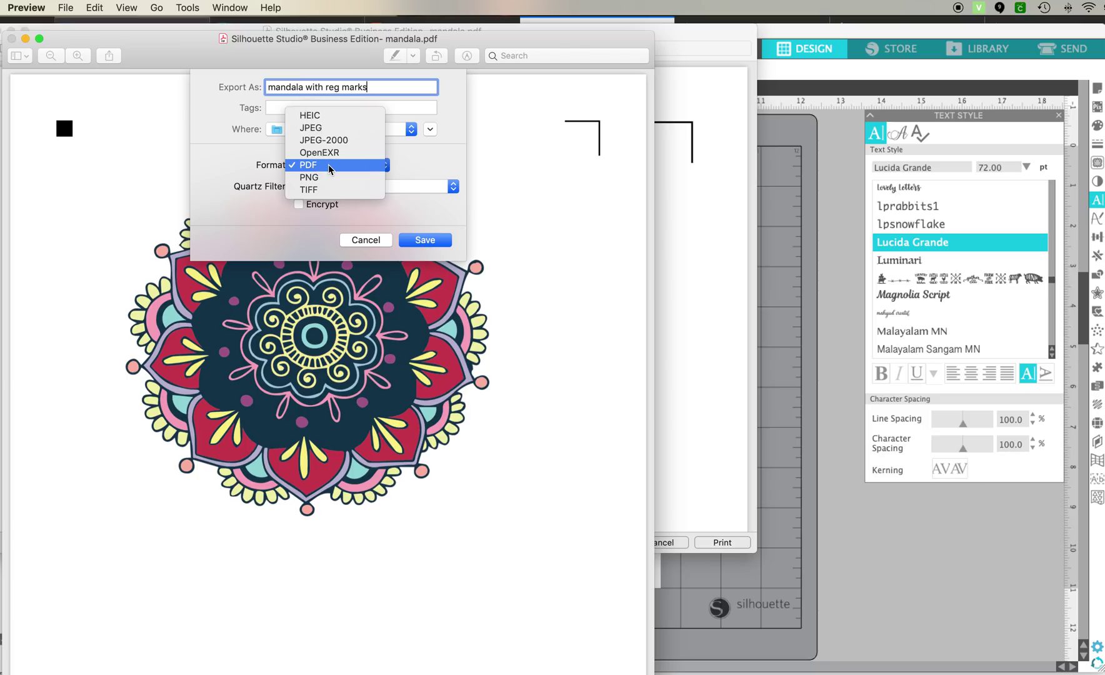
{"action": "left_click", "coordinate": [322, 130]}
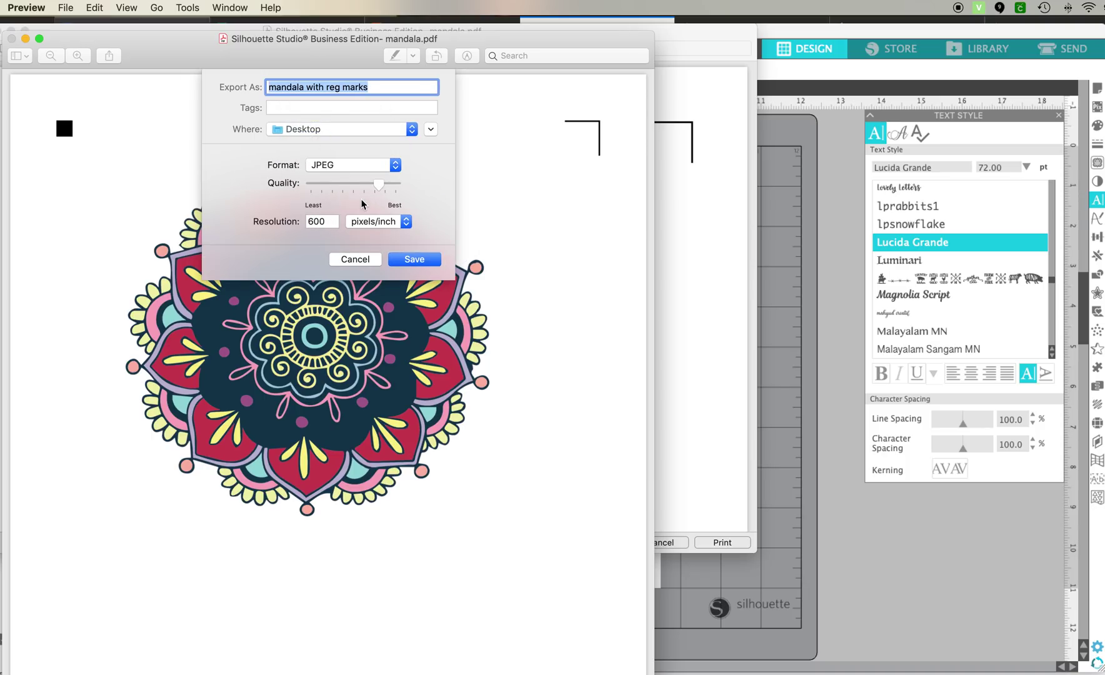
{"action": "left_click_drag", "start_coordinate": [377, 184], "coordinate": [402, 184]}
{"action": "left_click", "coordinate": [401, 259]}
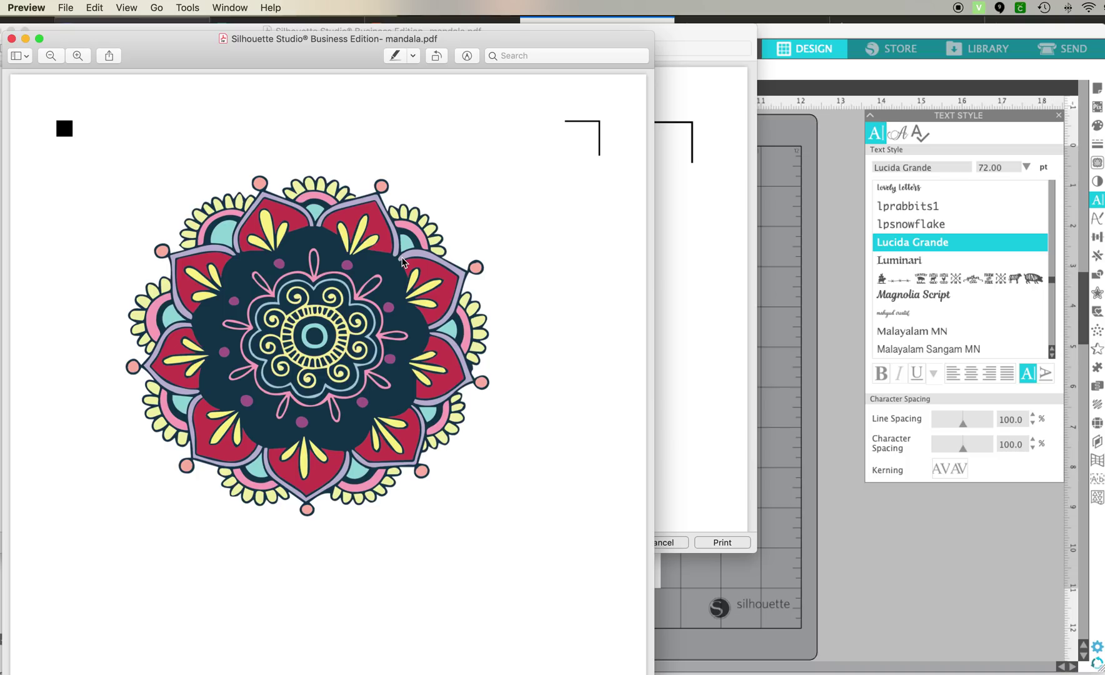
{"action": "left_click", "coordinate": [11, 38]}
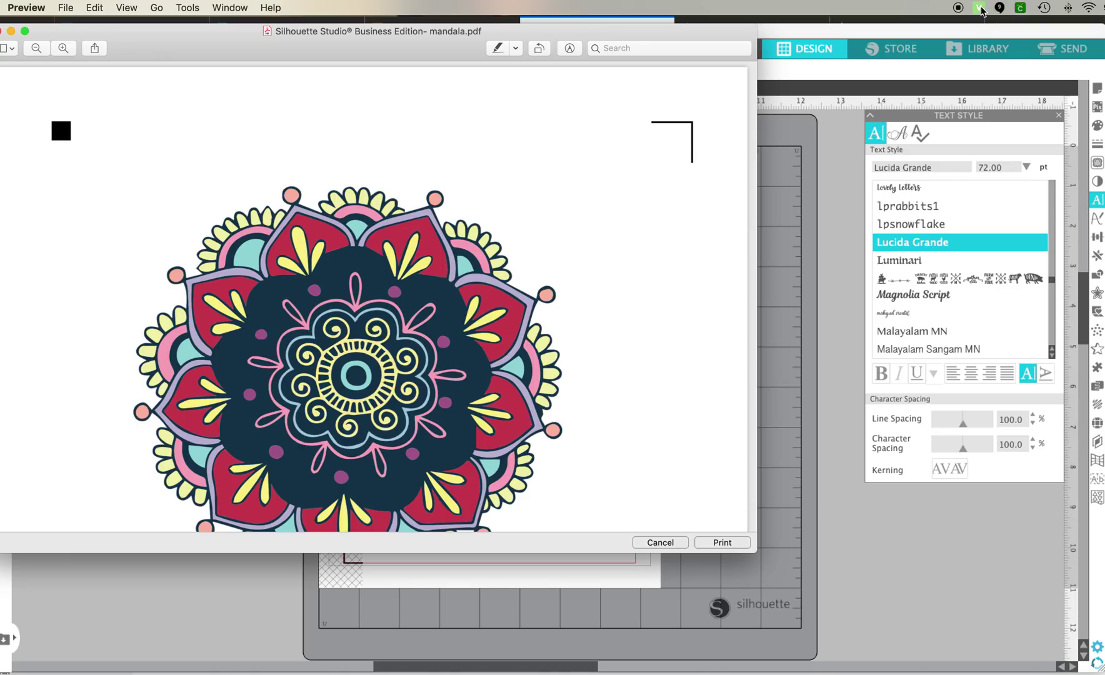
Step: Open the 'mandala with reg marks' JPEG from the Desktop as a new Virtuoso print job
{"action": "left_click", "coordinate": [979, 8]}
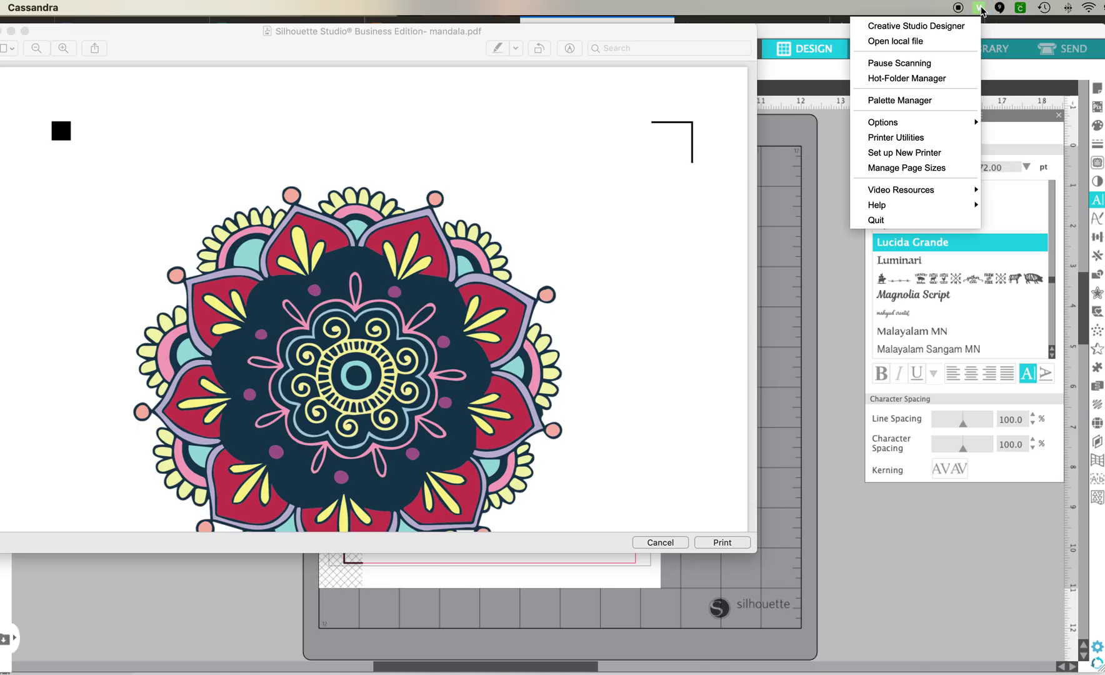
{"action": "left_click", "coordinate": [942, 43]}
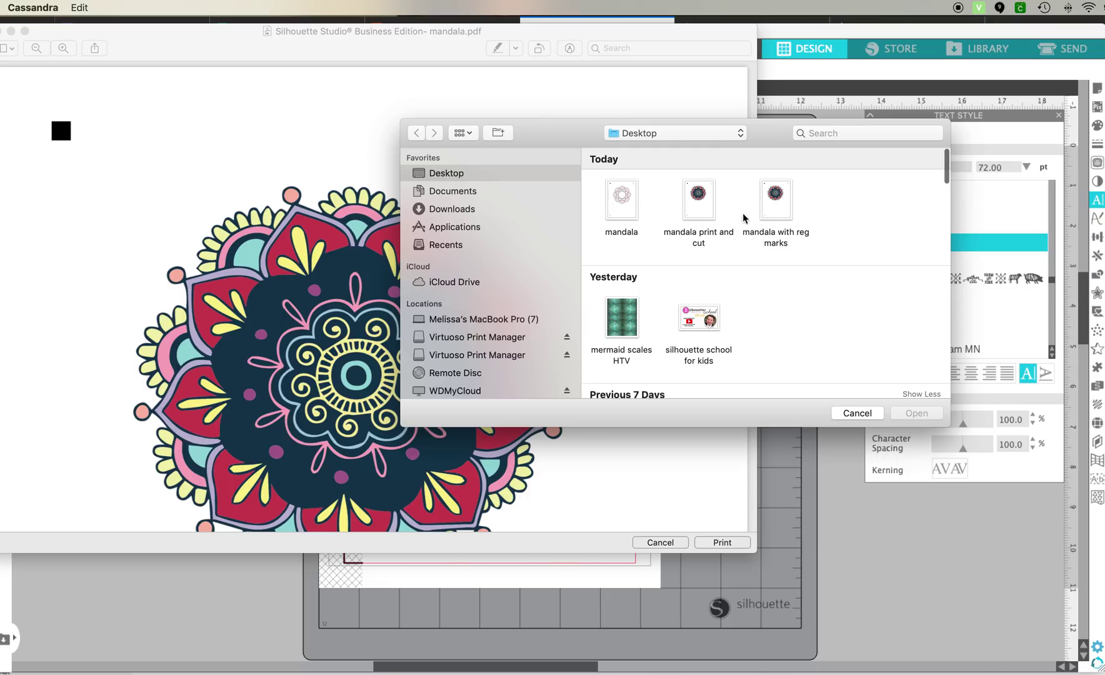
{"action": "left_click", "coordinate": [774, 199]}
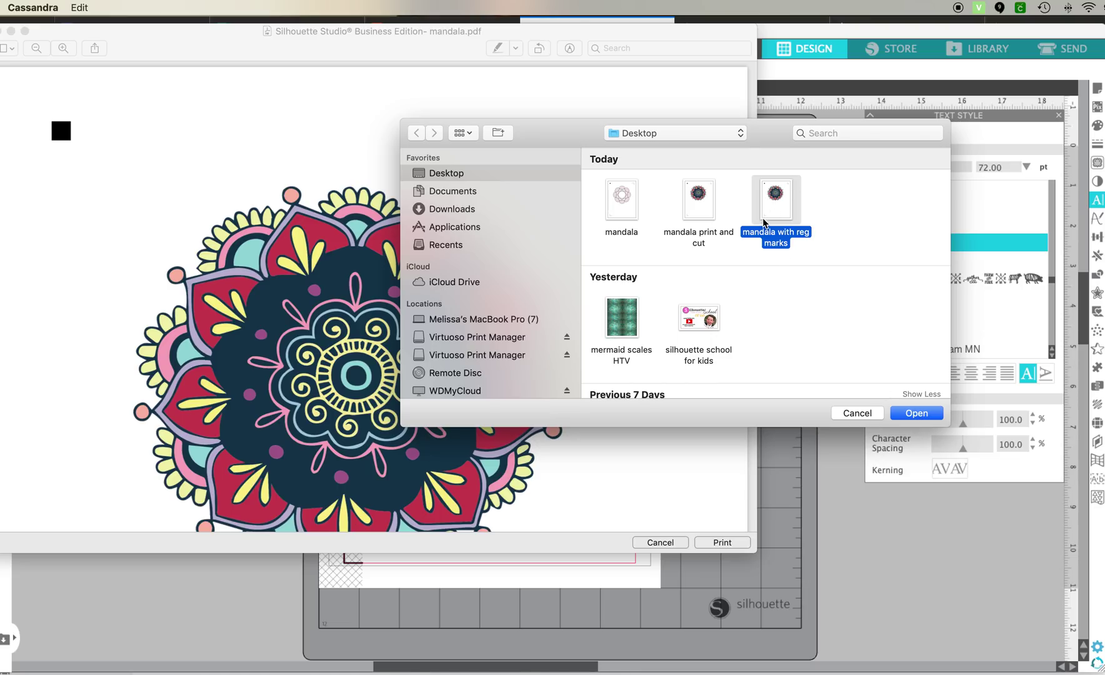
{"action": "left_click", "coordinate": [919, 420]}
{"action": "left_click", "coordinate": [918, 418]}
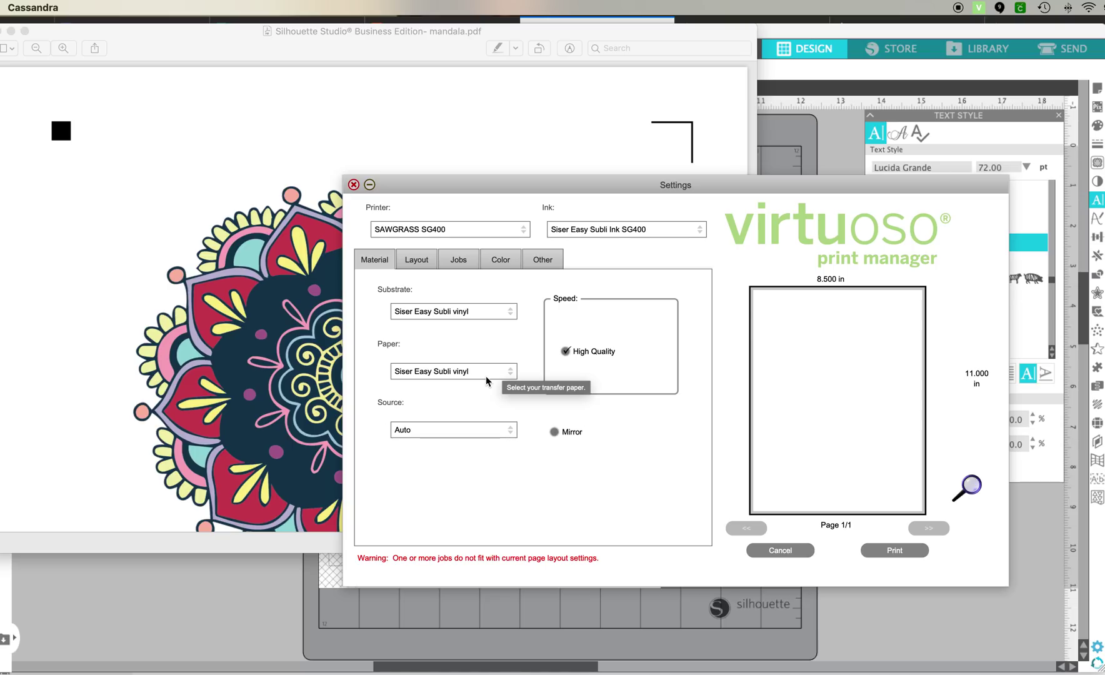
Step: Change the mandala job's width from 17.000 to 8.4 in, giving 8.403 × 10.875 in
{"action": "left_click", "coordinate": [415, 261]}
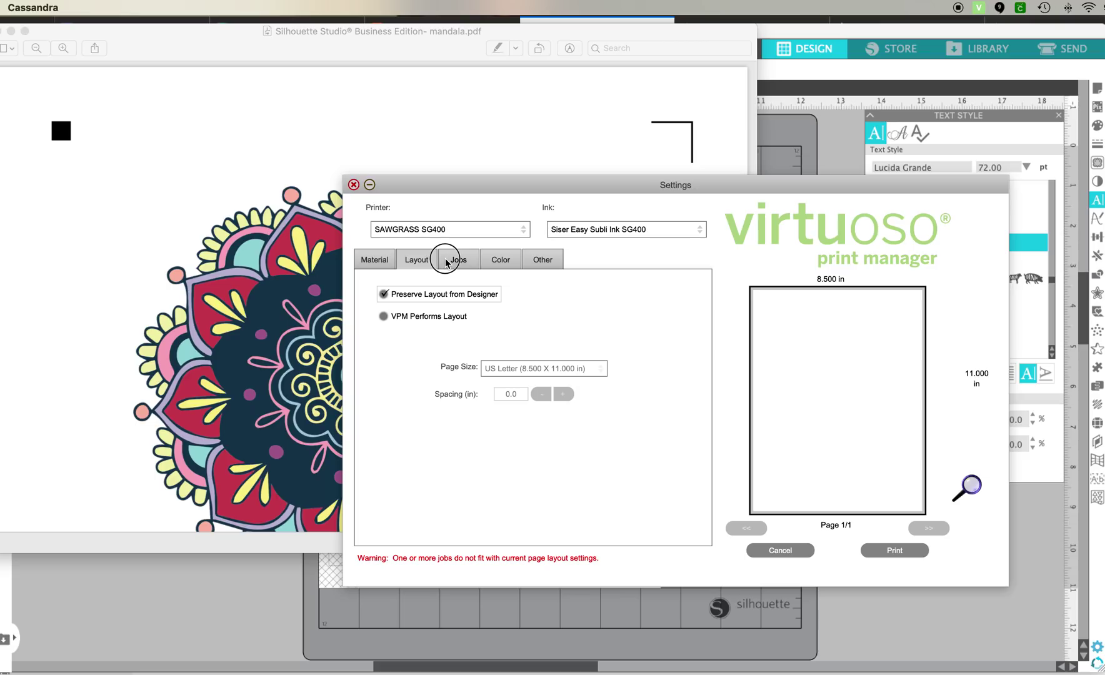
{"action": "left_click", "coordinate": [445, 259]}
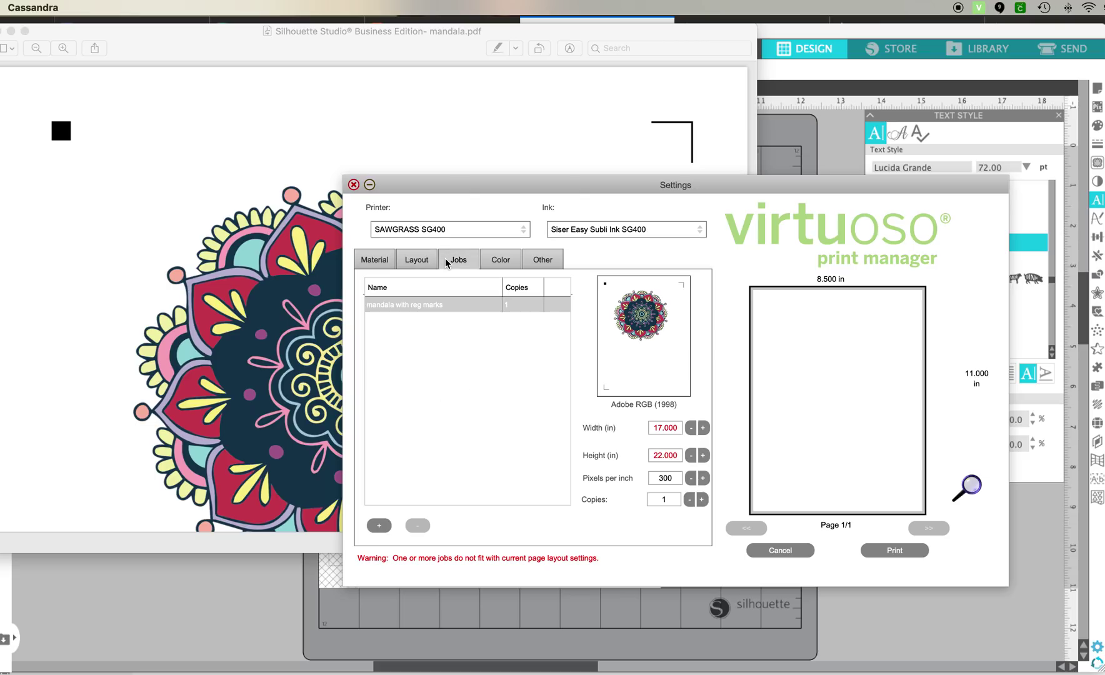
{"action": "double_click", "coordinate": [660, 427]}
{"action": "type", "text": "8.4"}
{"action": "key", "text": "Return"}
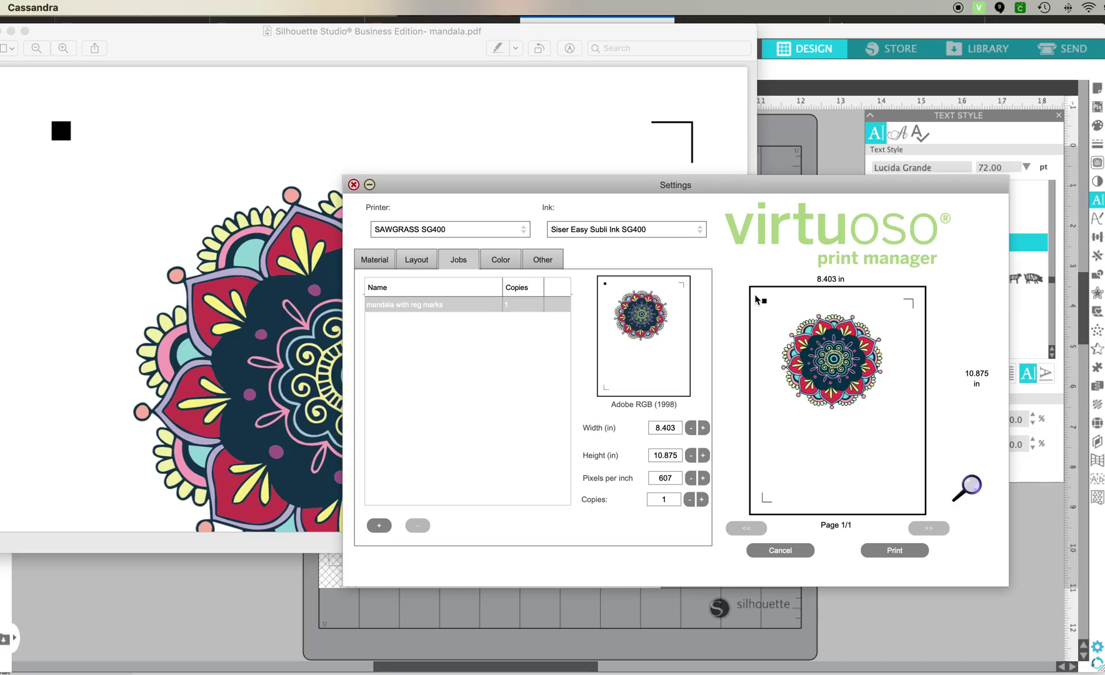
{"action": "left_click", "coordinate": [416, 260]}
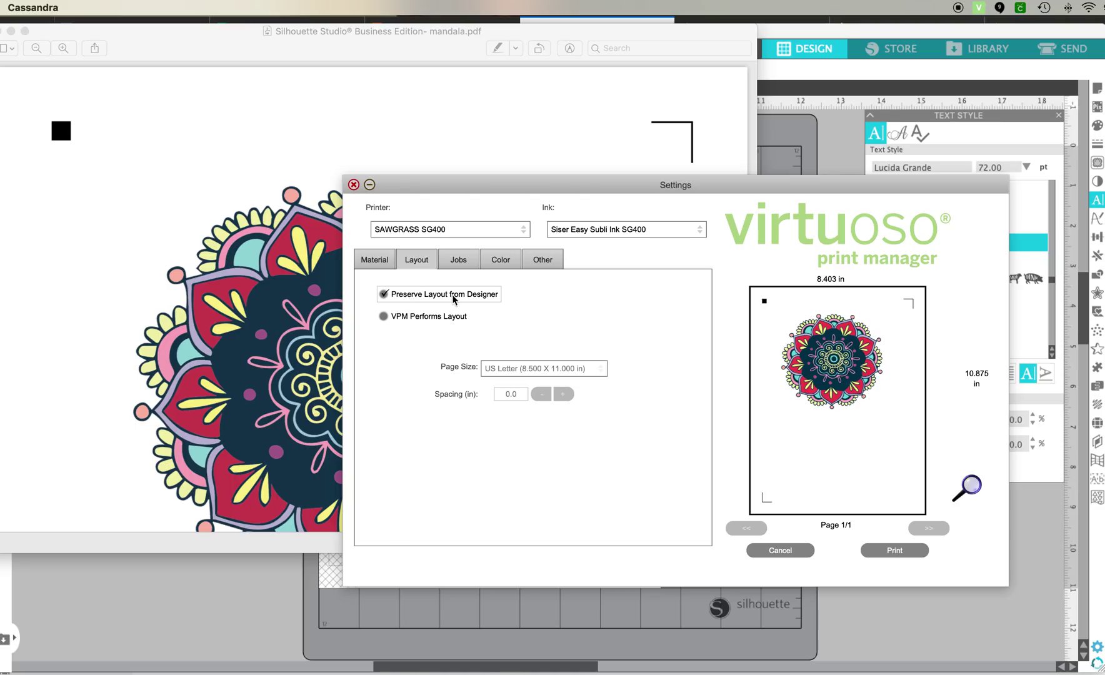
Step: Try VPM Performs Layout, revert to Preserve Layout from Designer, then view the Material settings
{"action": "left_click", "coordinate": [383, 316]}
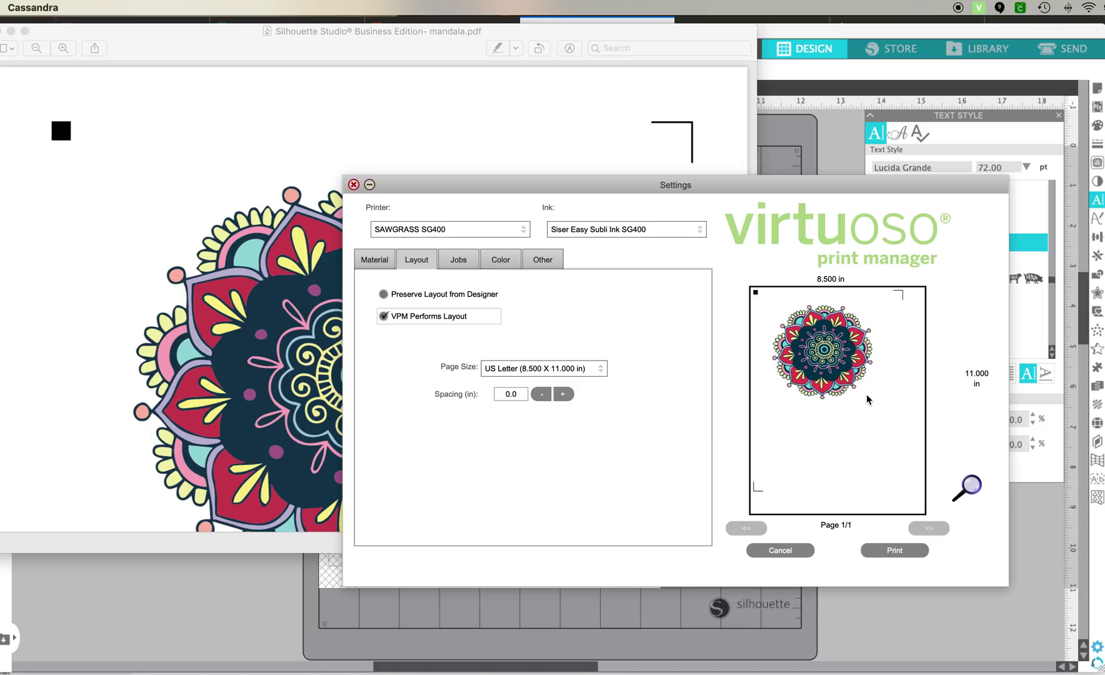
{"action": "left_click", "coordinate": [384, 295]}
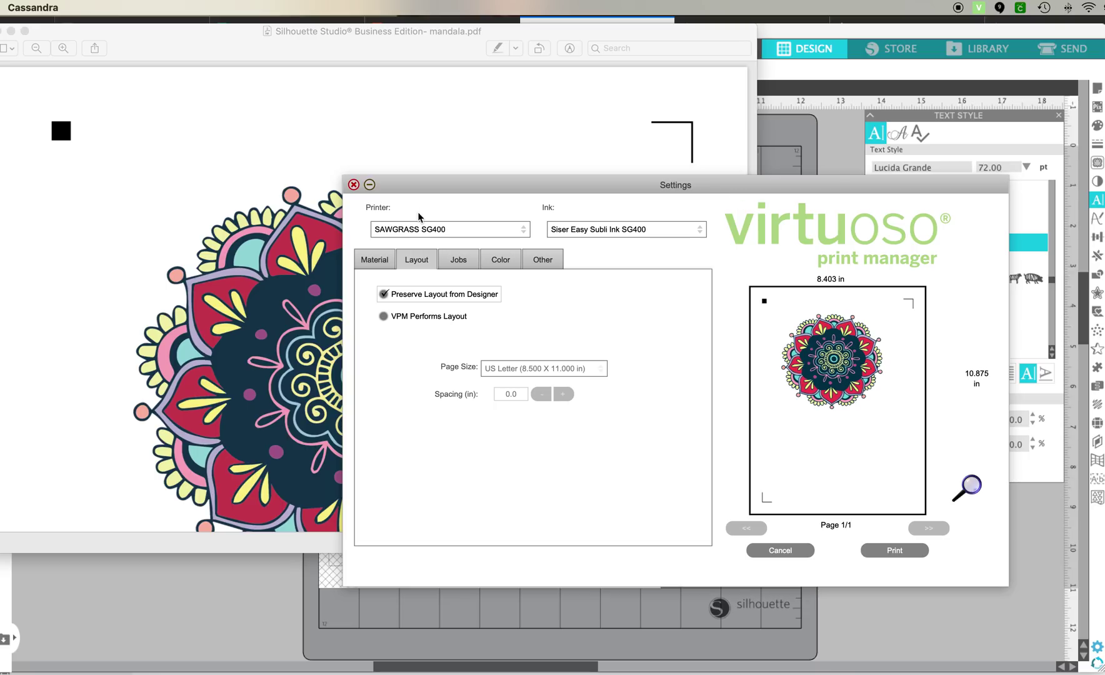
{"action": "left_click", "coordinate": [375, 263]}
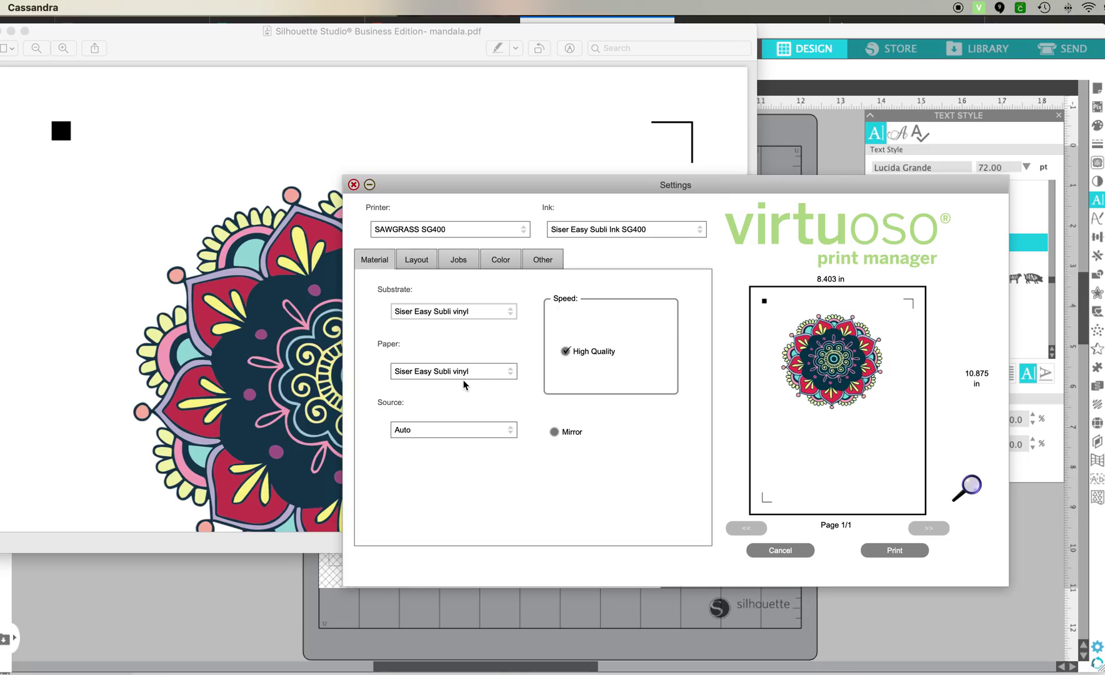